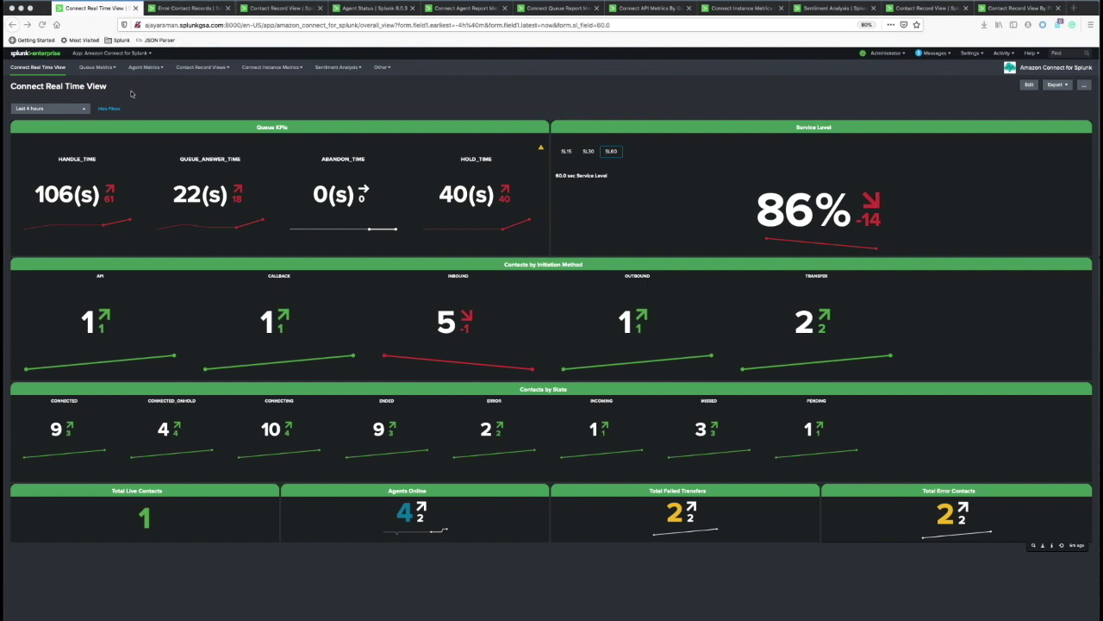
- Show the list of agent metrics dashboards from the Agent Metrics menu
left_click(159, 69)
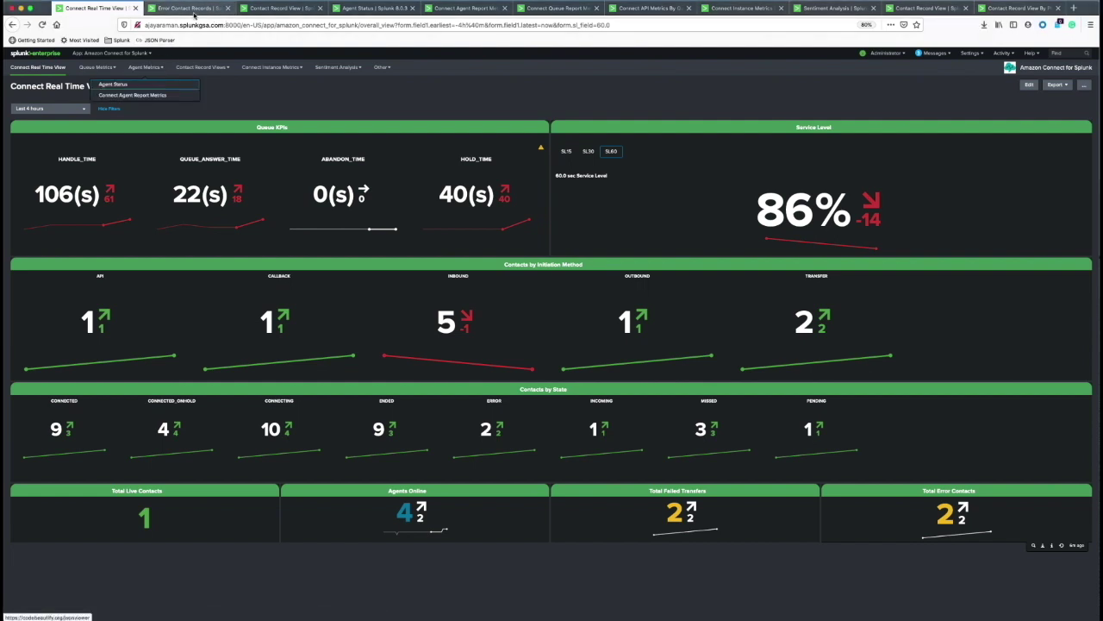
- Inspect agent login timelines on Agent Status, then move to Connect Agent Report Metrics for Agent001
left_click(371, 8)
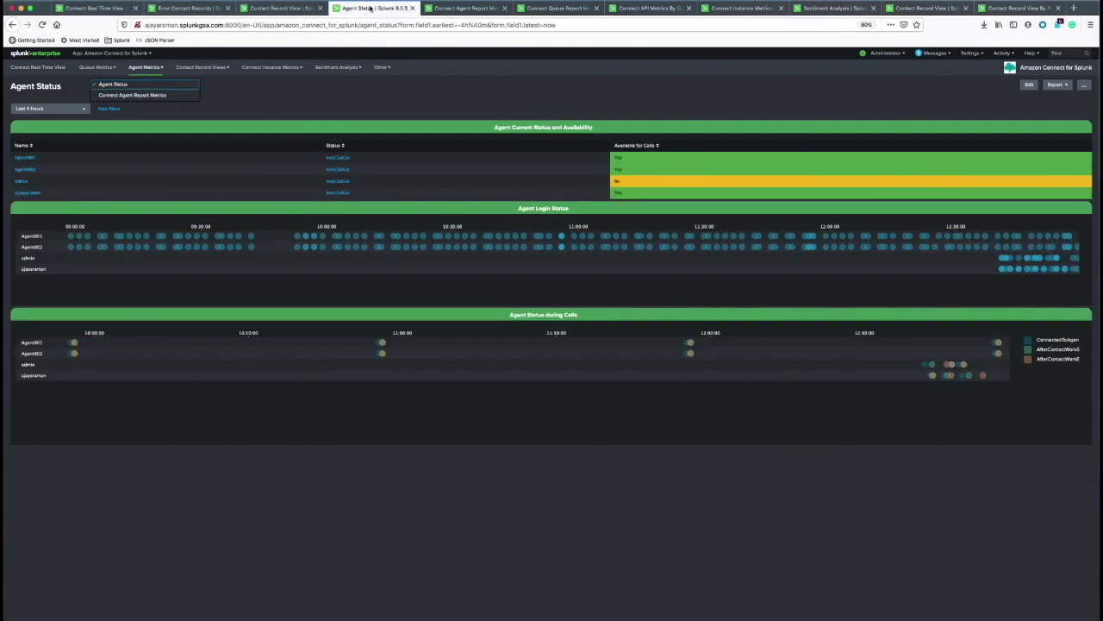
left_click(331, 107)
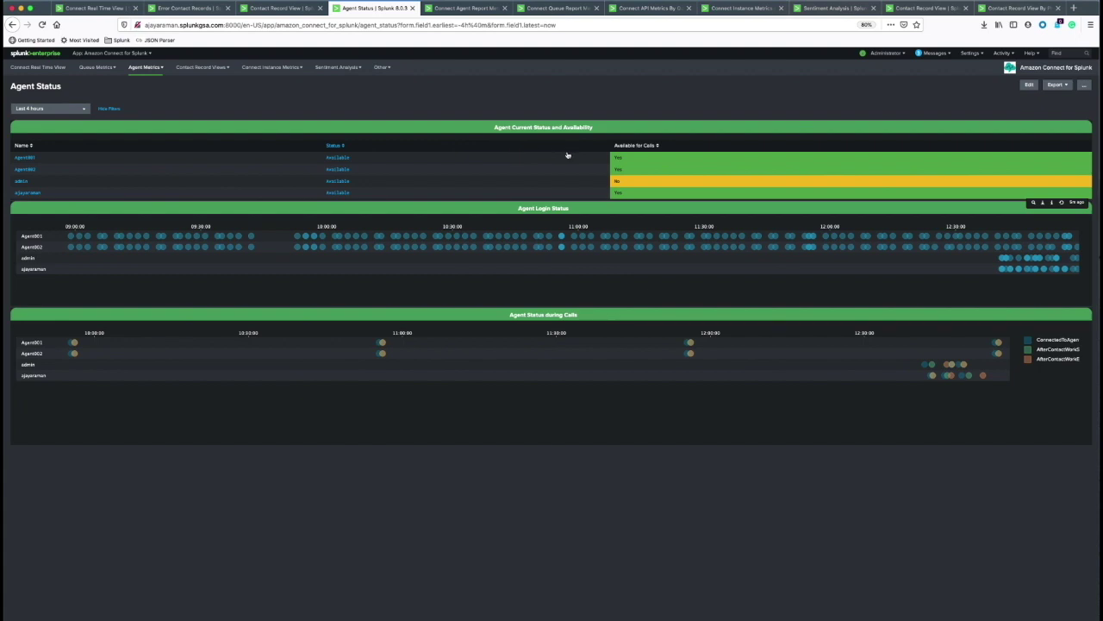
mouse_move(440, 236)
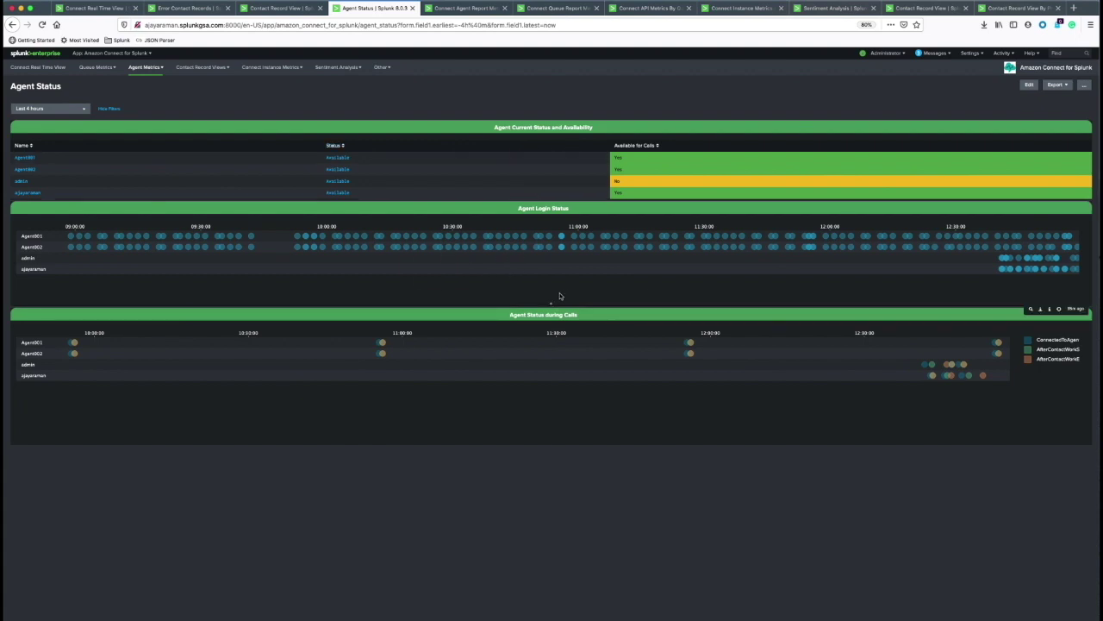
mouse_move(618, 249)
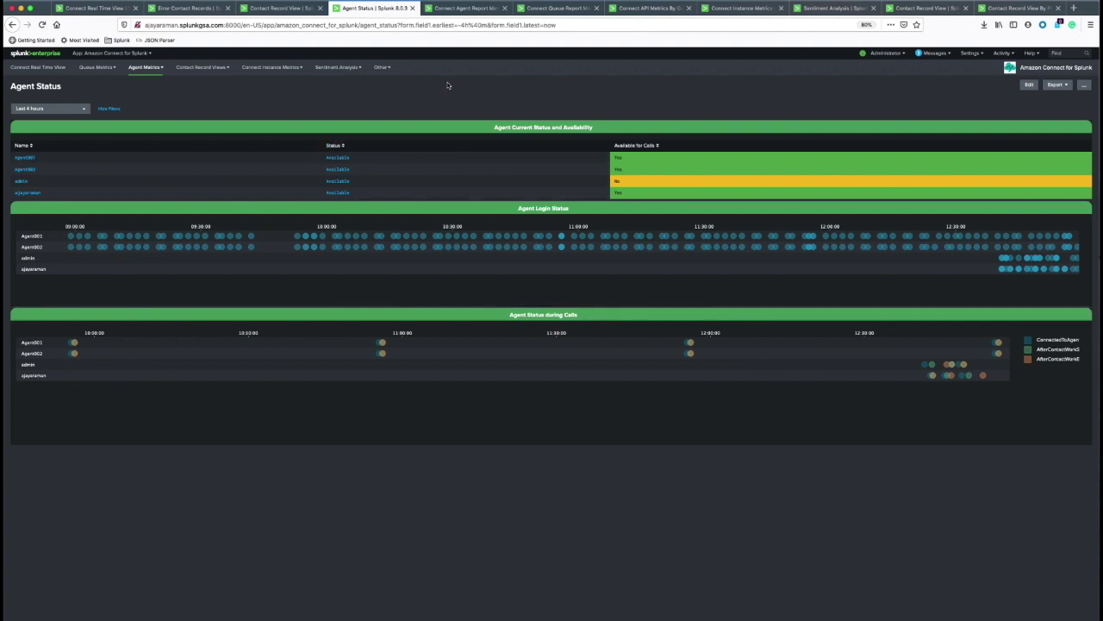
left_click(460, 8)
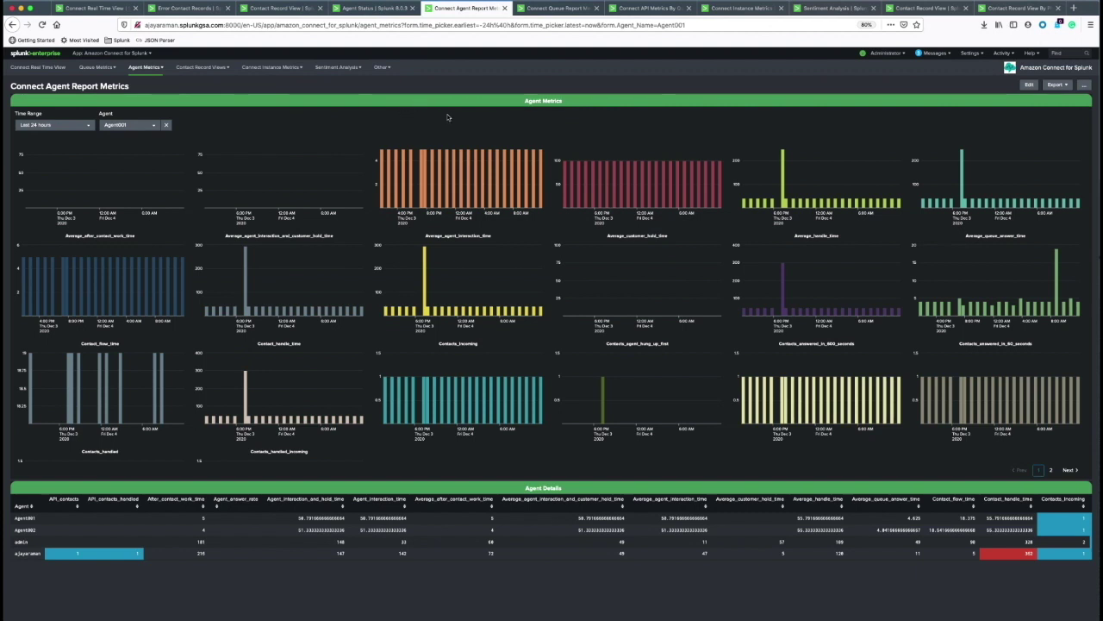
left_click(131, 125)
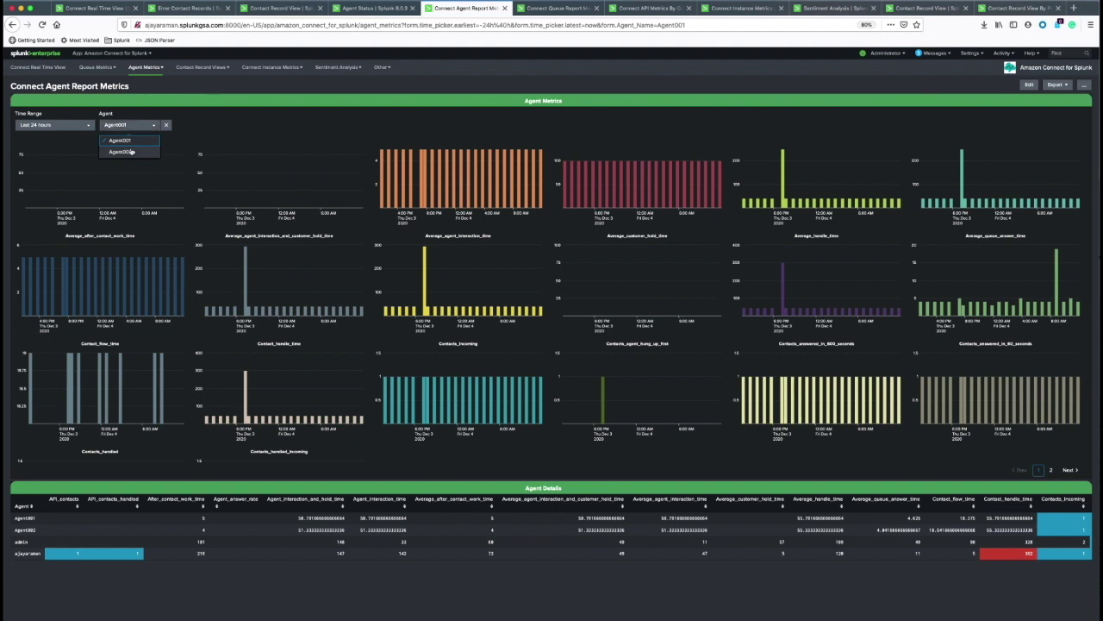
left_click(229, 136)
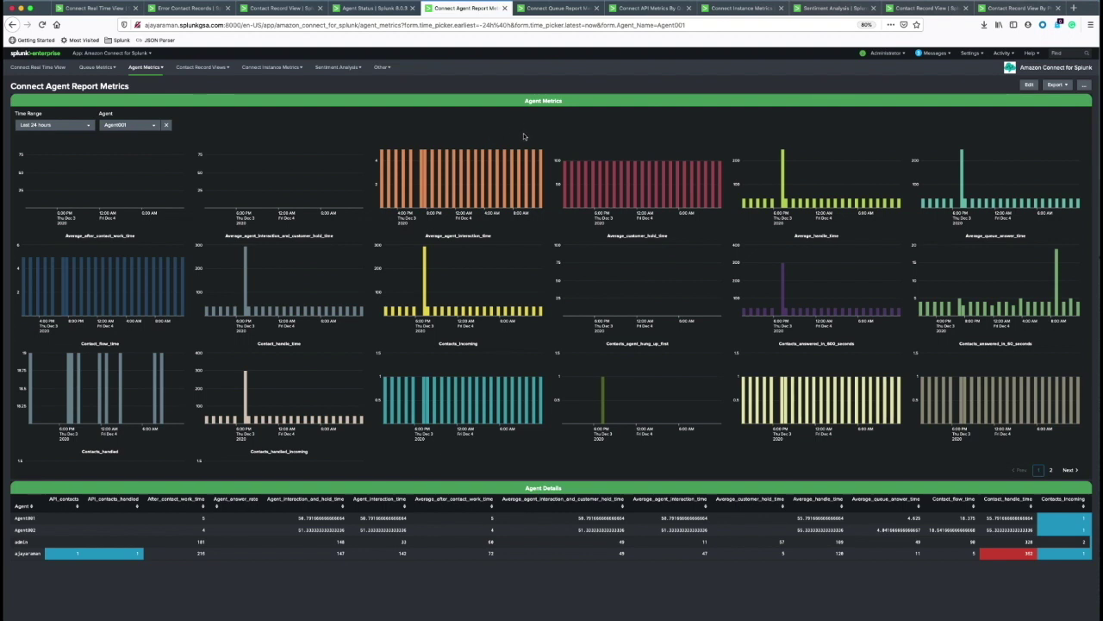
scroll(517, 146, "up", 2)
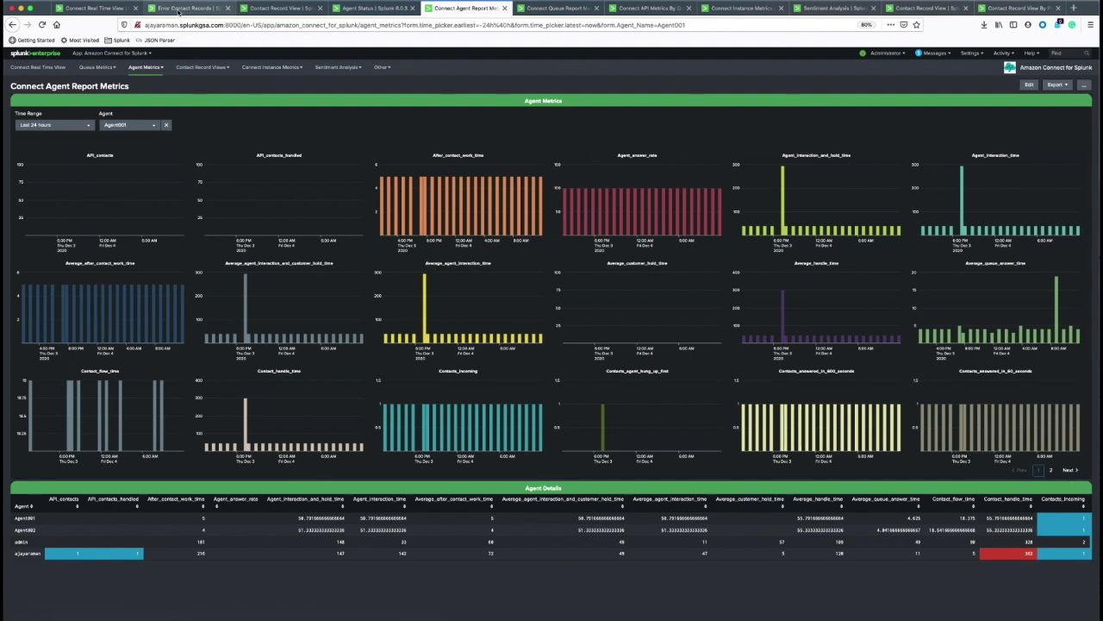
left_click(544, 8)
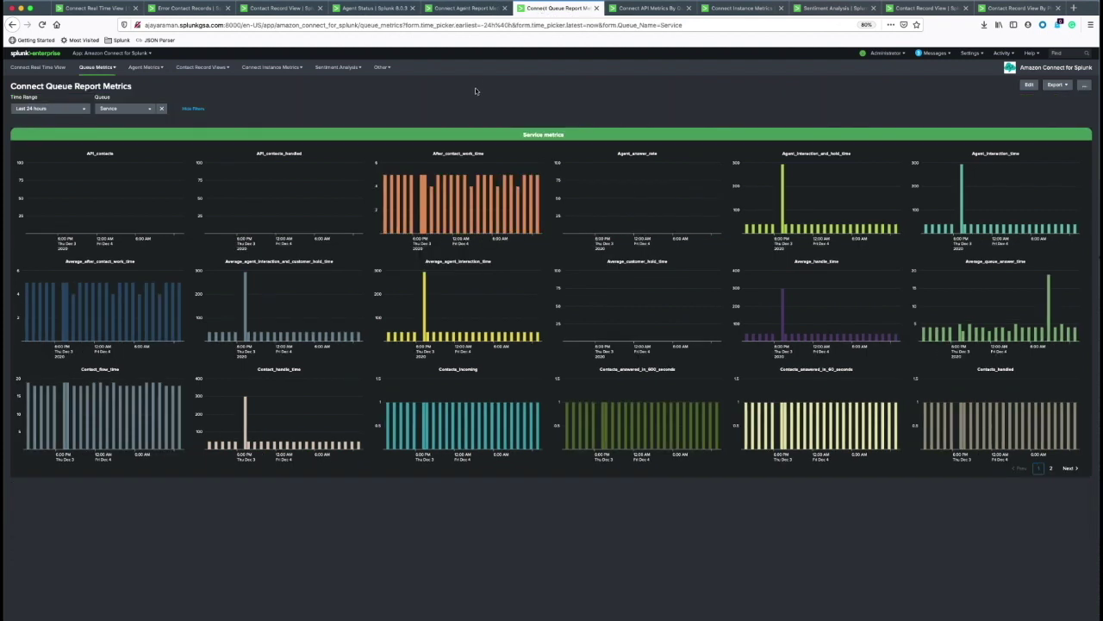
- Check the Service queue report and Sales queue API metrics, then go to Connect Instance Metrics
left_click(129, 110)
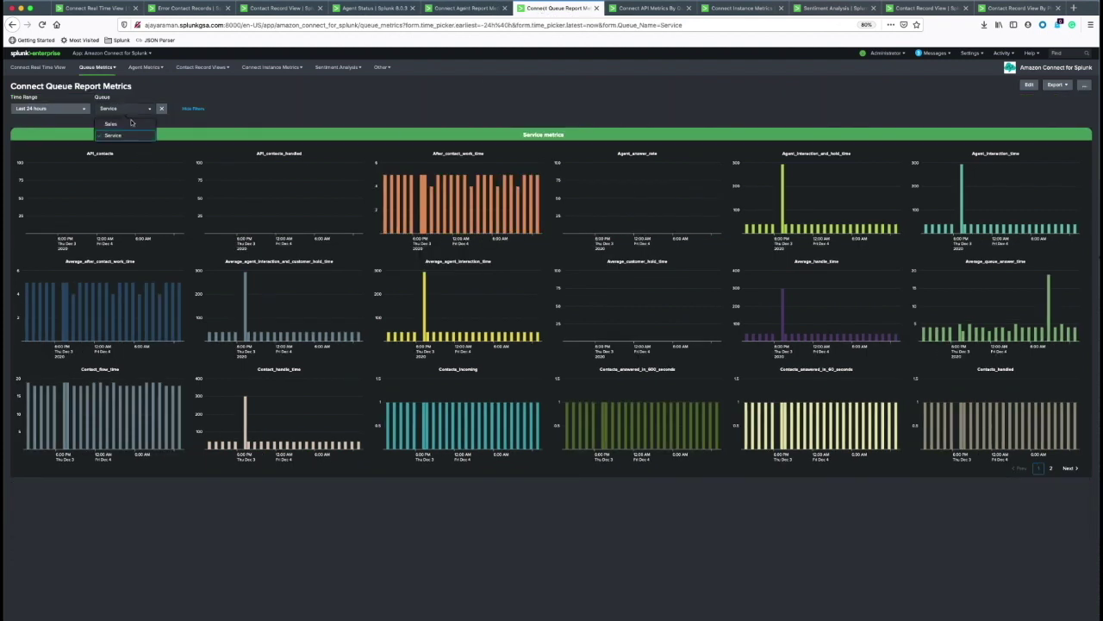
left_click(255, 110)
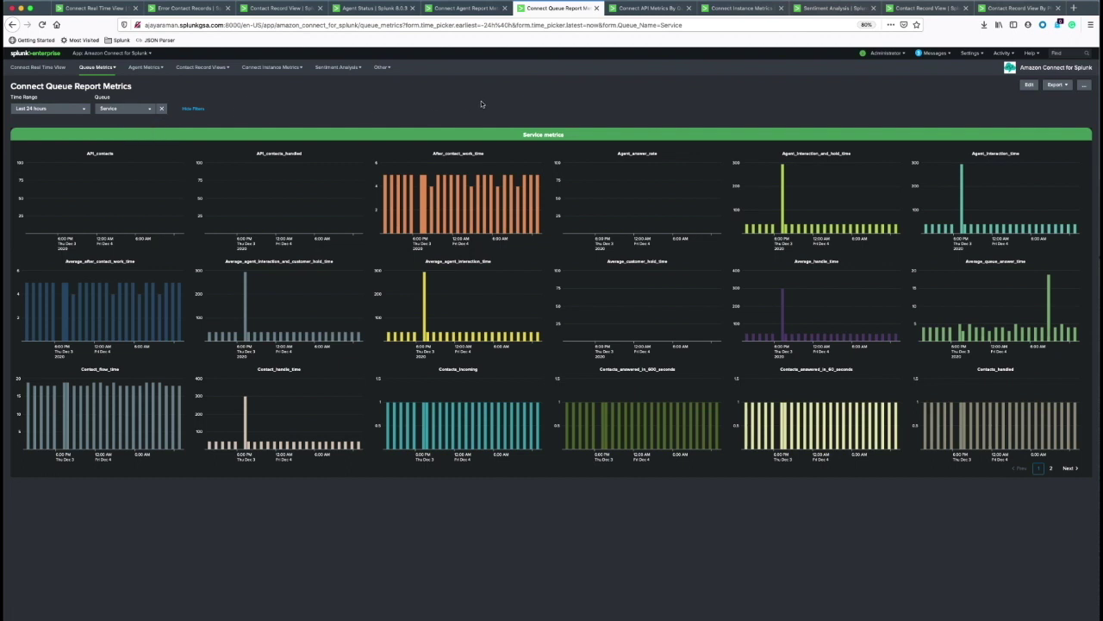
left_click(652, 10)
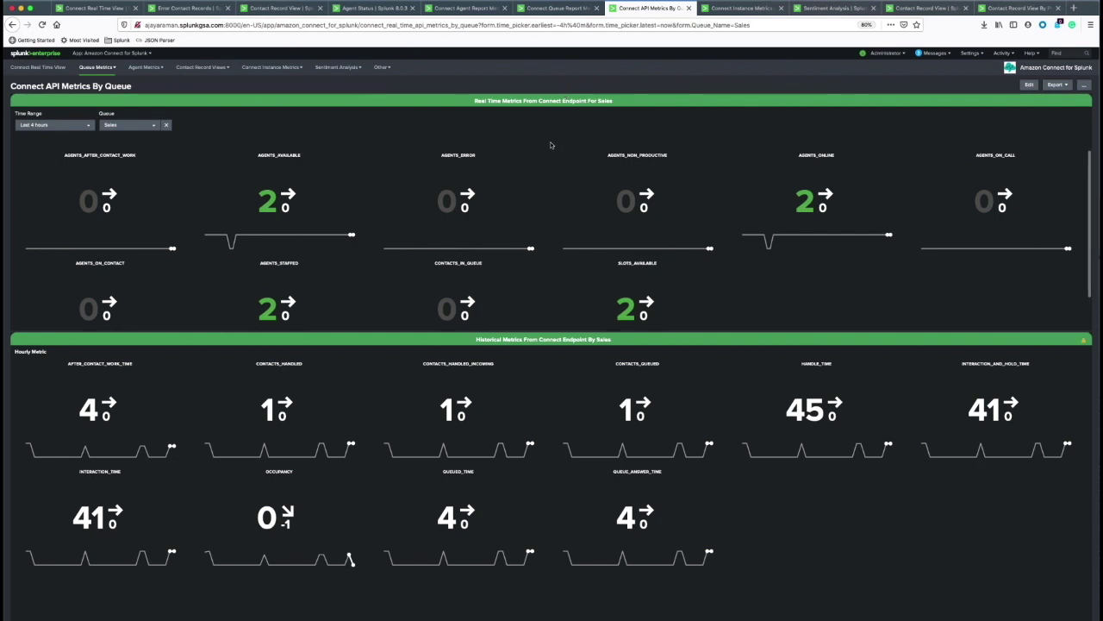
scroll(532, 170, "down", 1)
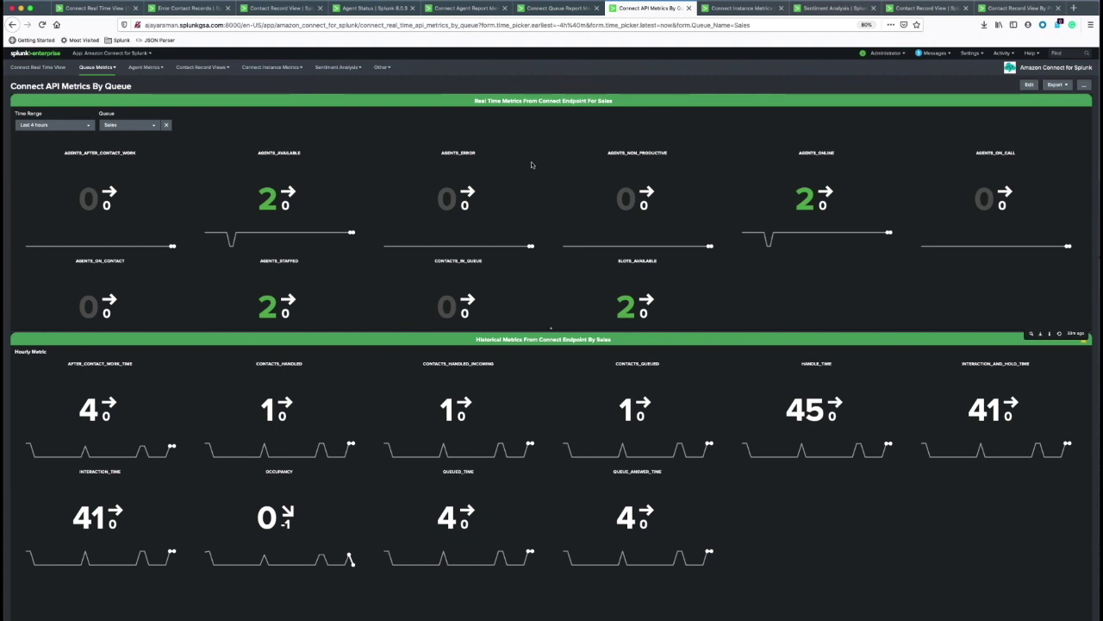
scroll(543, 189, "down", 1)
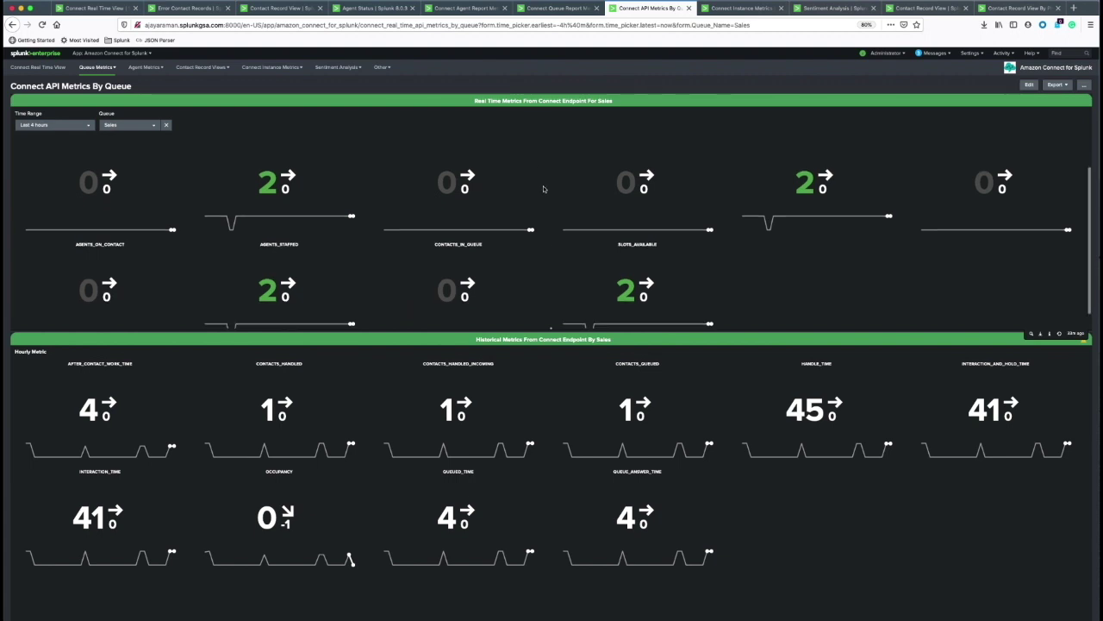
scroll(543, 189, "up", 1)
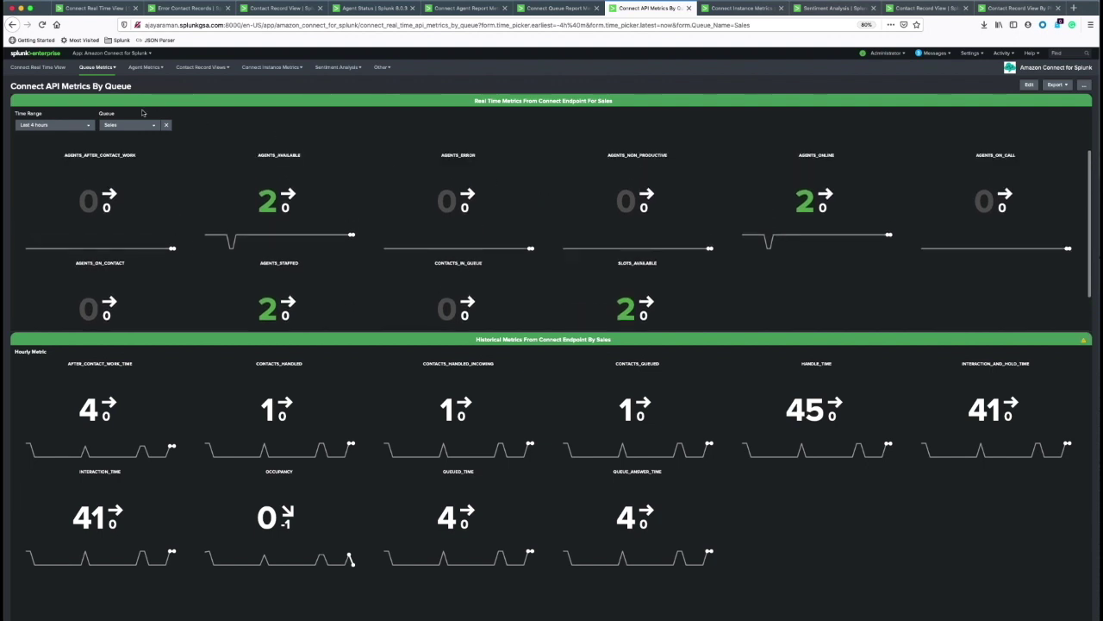
left_click(123, 127)
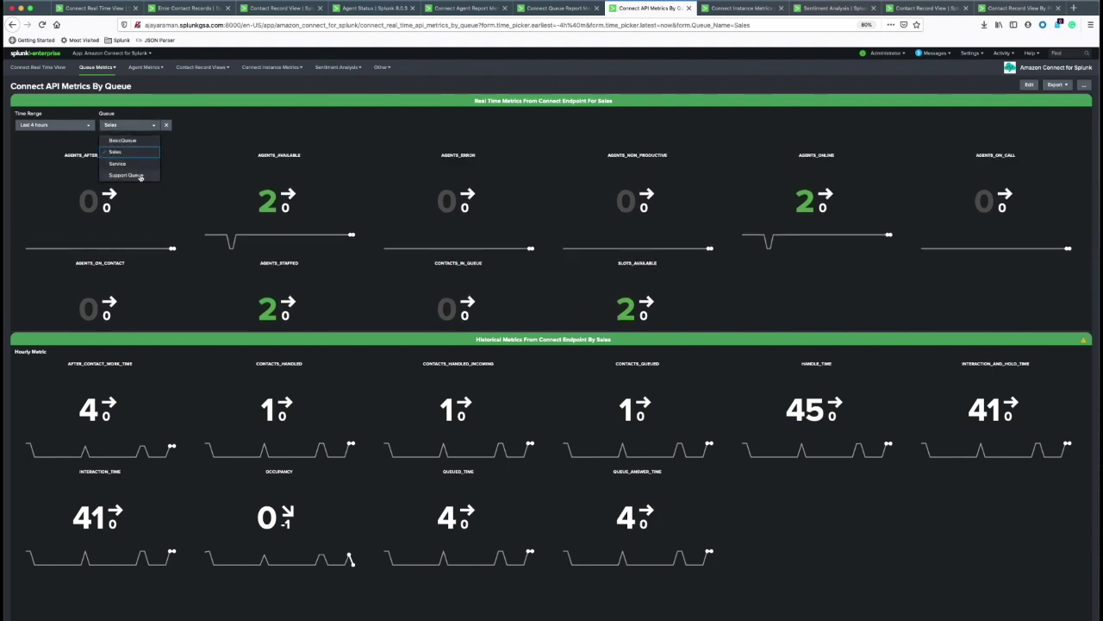
left_click(658, 75)
left_click(737, 9)
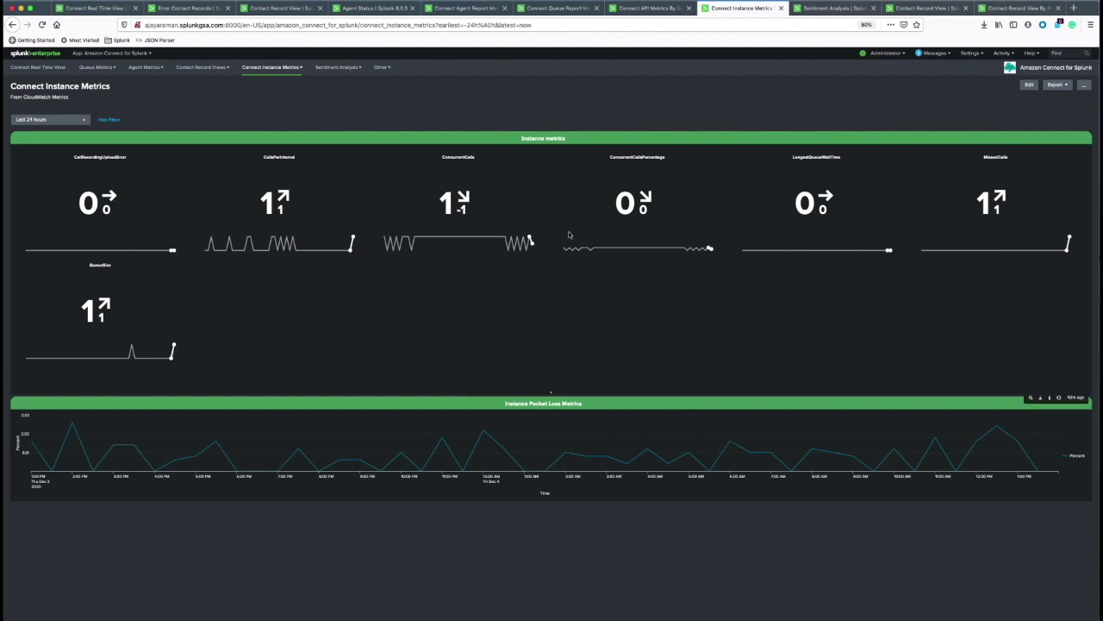
- Move to Sentiment Analysis, showing -0.422 agent sentiment, 0.808 customer sentiment and 54% non-talk time
left_click(833, 11)
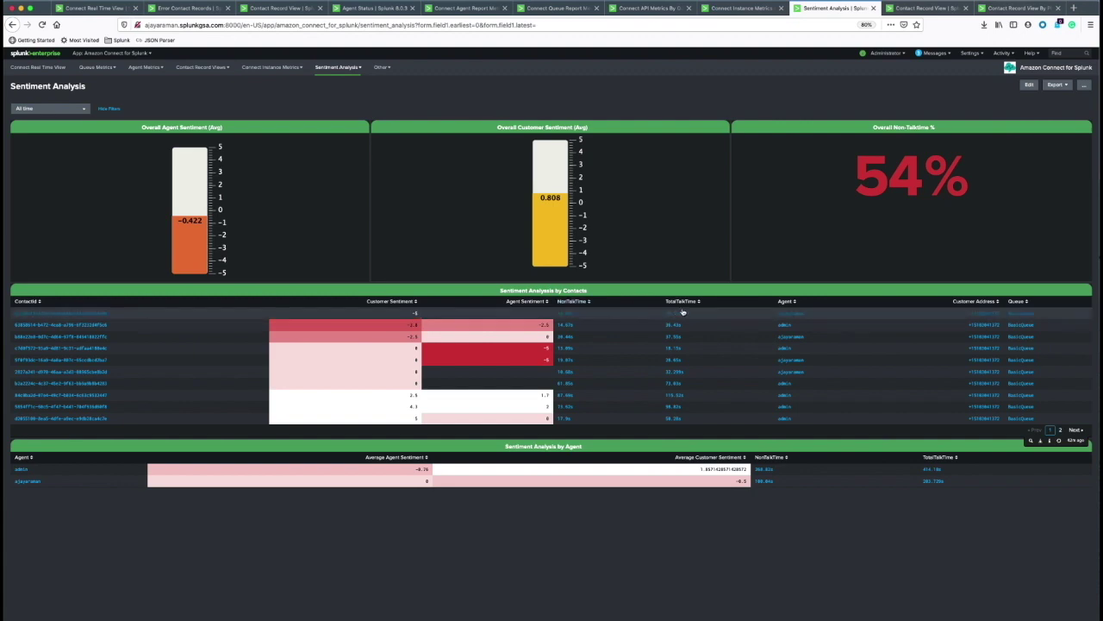
left_click(919, 9)
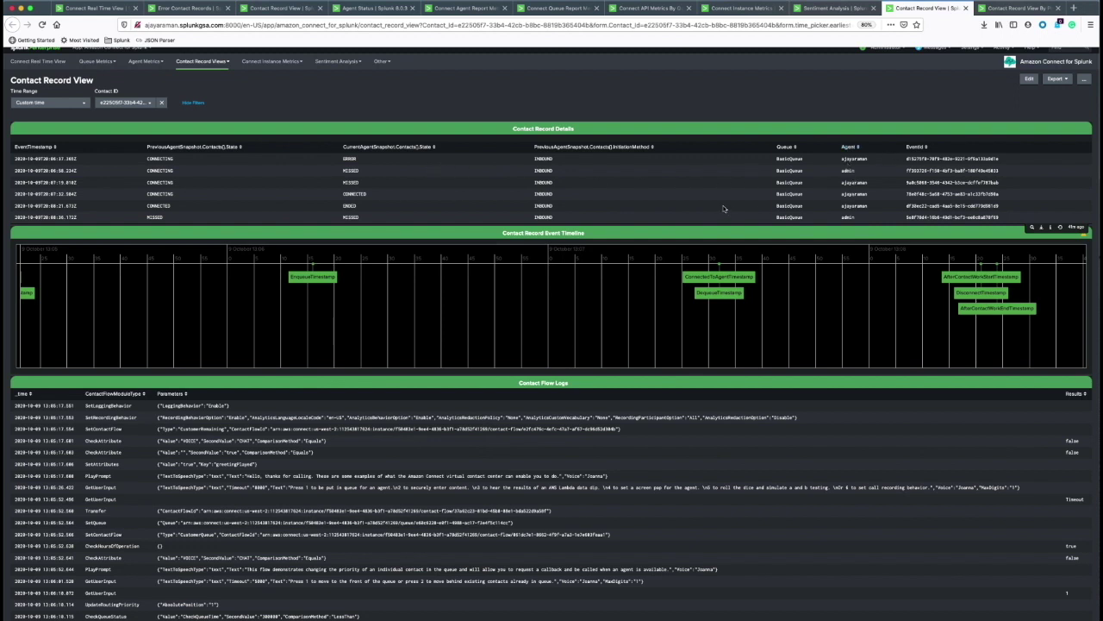
- Scroll through Contact Record View, then switch to Contact Record View By Phone Number
scroll(602, 302, "down", 1)
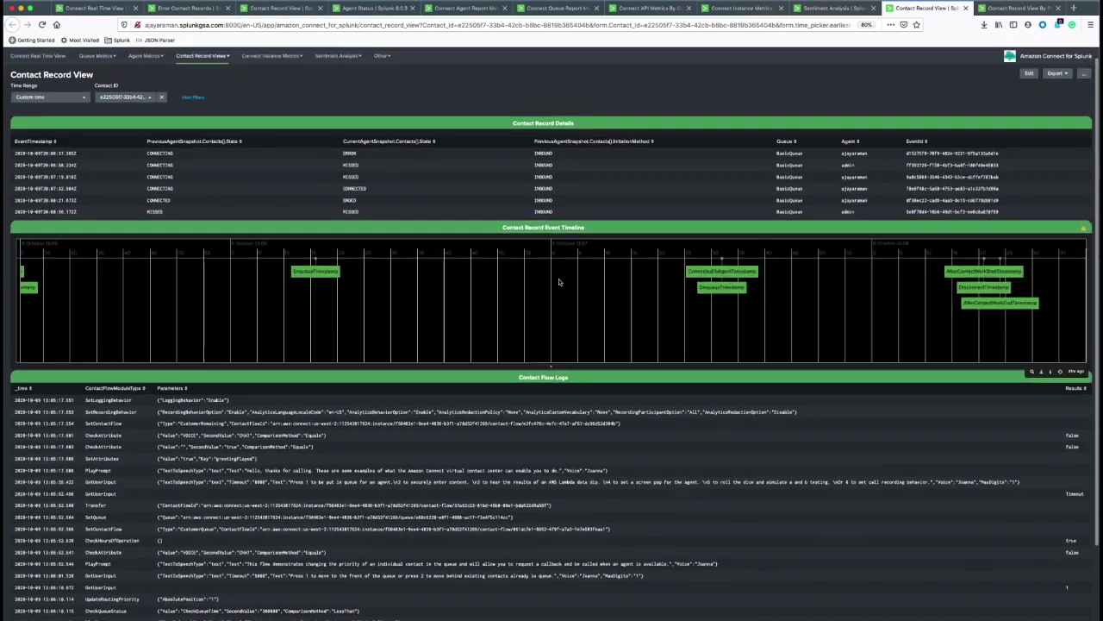
scroll(561, 284, "down", 2)
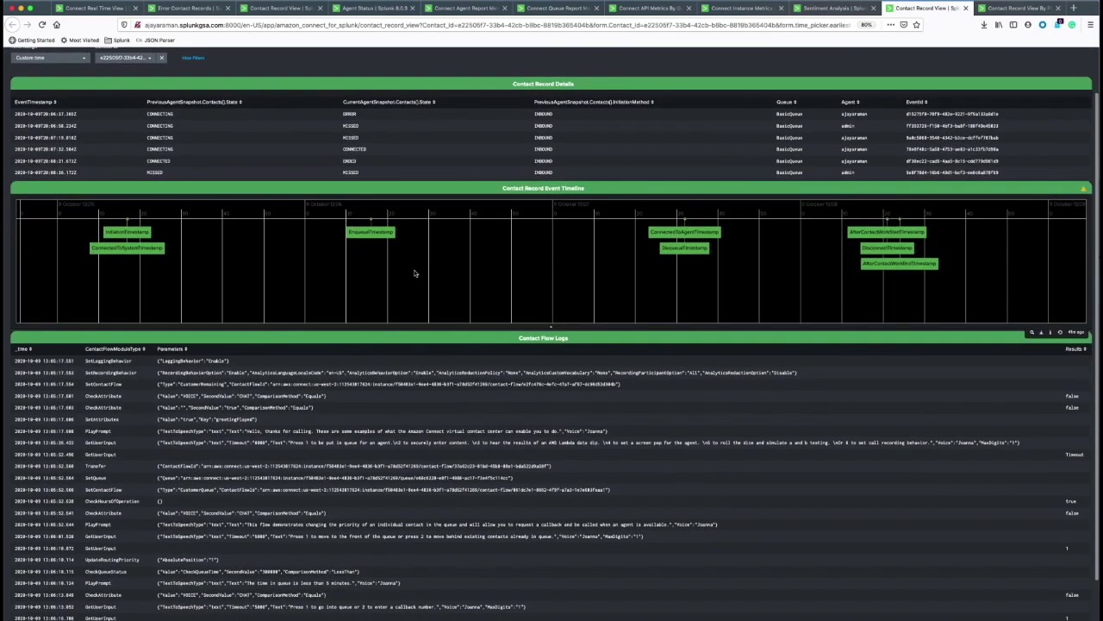
scroll(512, 355, "down", 3)
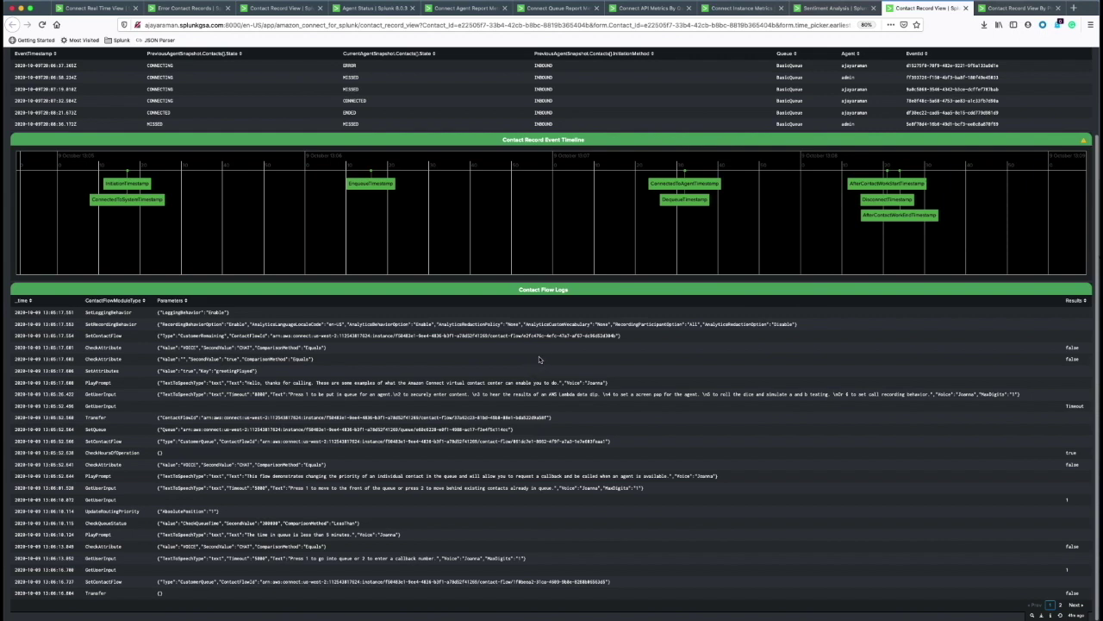
scroll(542, 361, "up", 1)
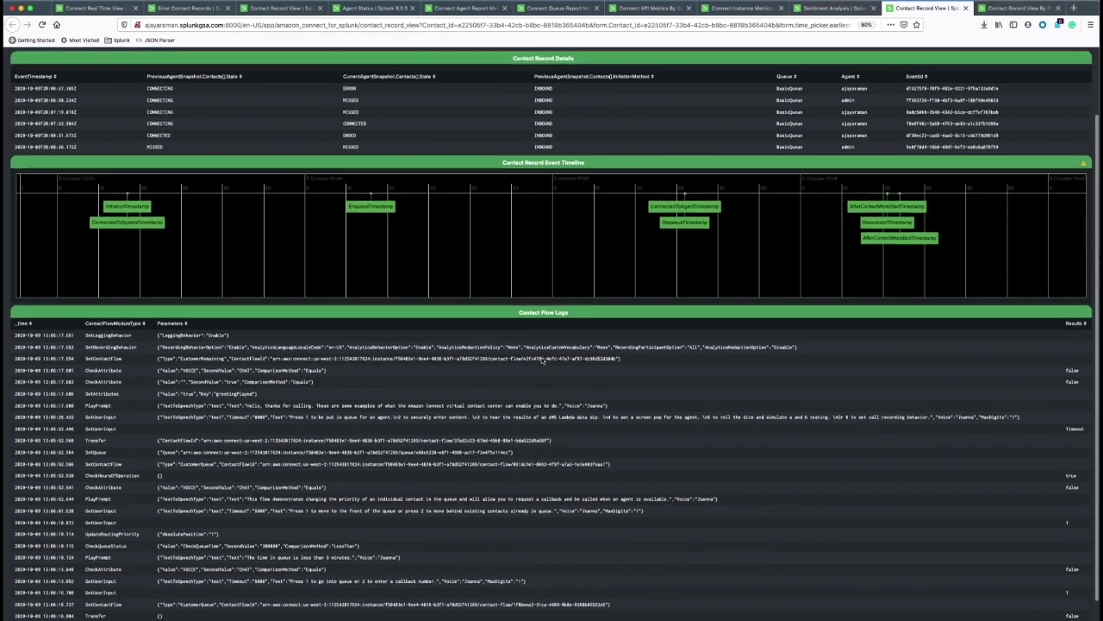
scroll(533, 374, "up", 1)
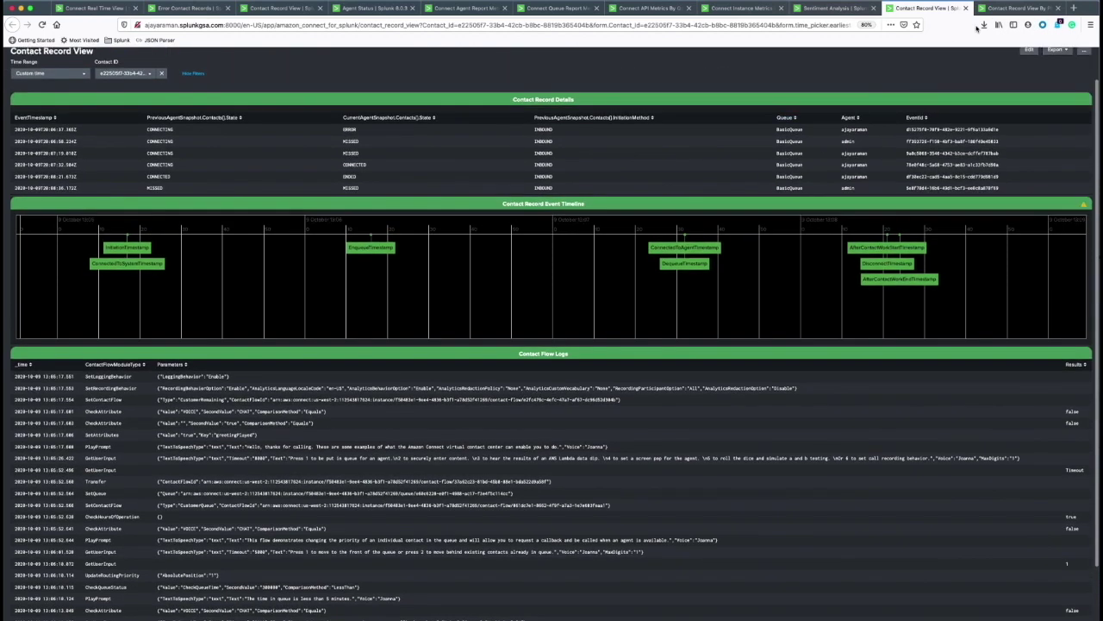
left_click(1004, 9)
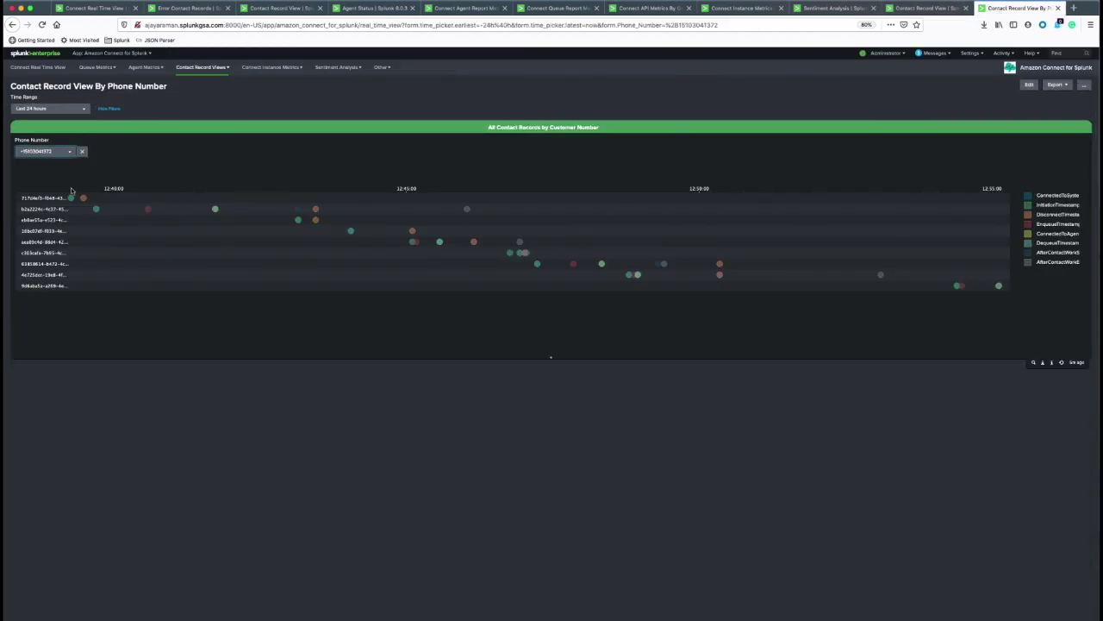
- Check the Phone Number filter options, then revisit Real Time View, Error Contact Records and Contact Record View
left_click(65, 154)
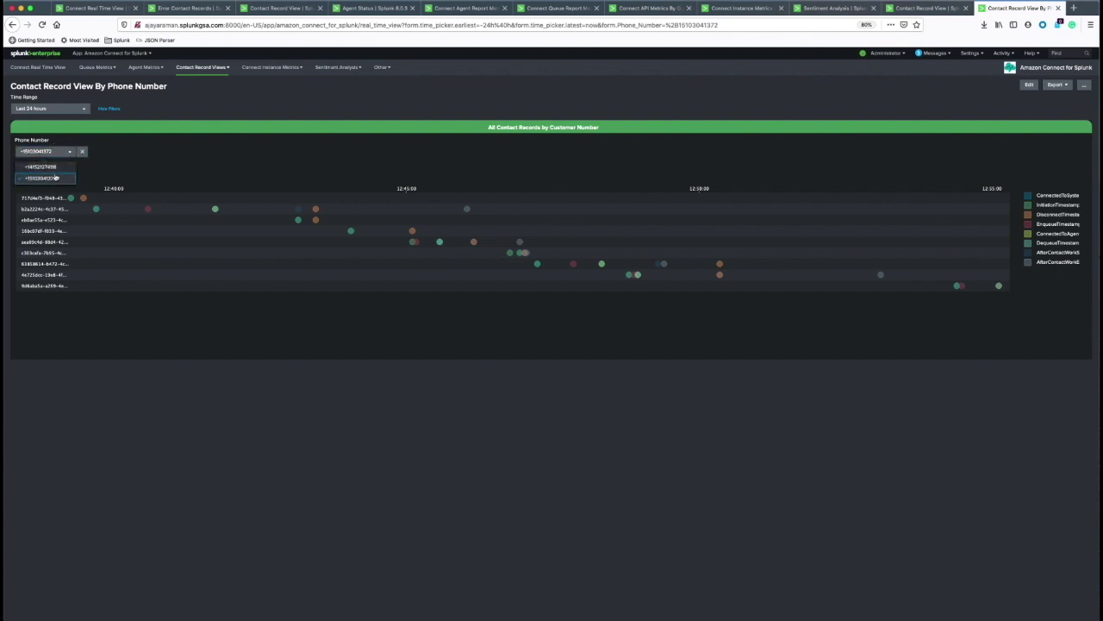
left_click(123, 175)
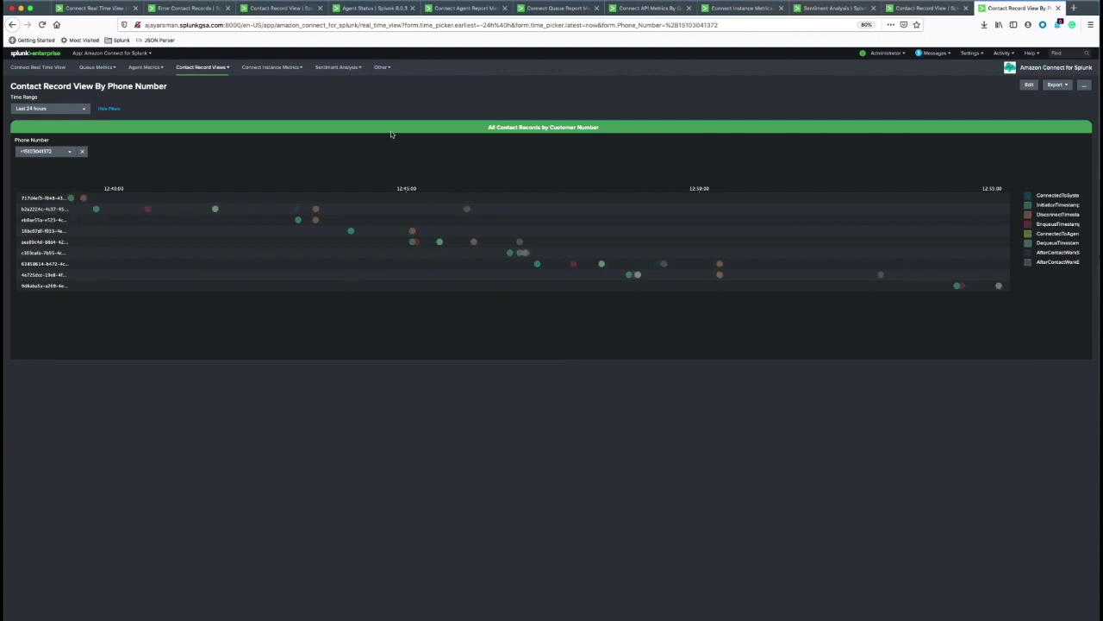
left_click(103, 9)
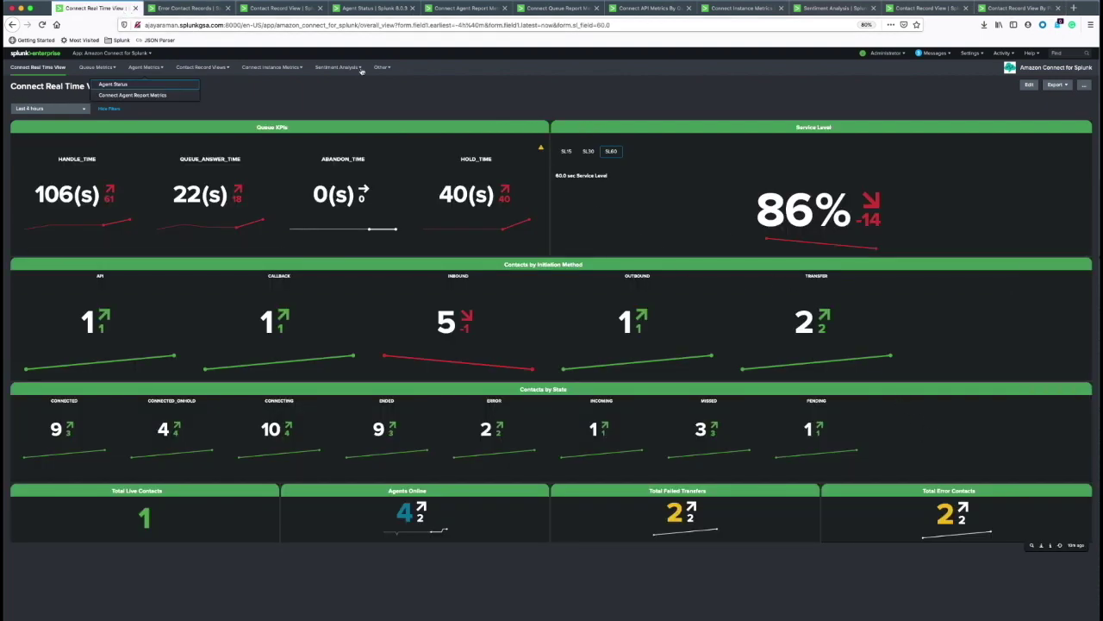
left_click(158, 10)
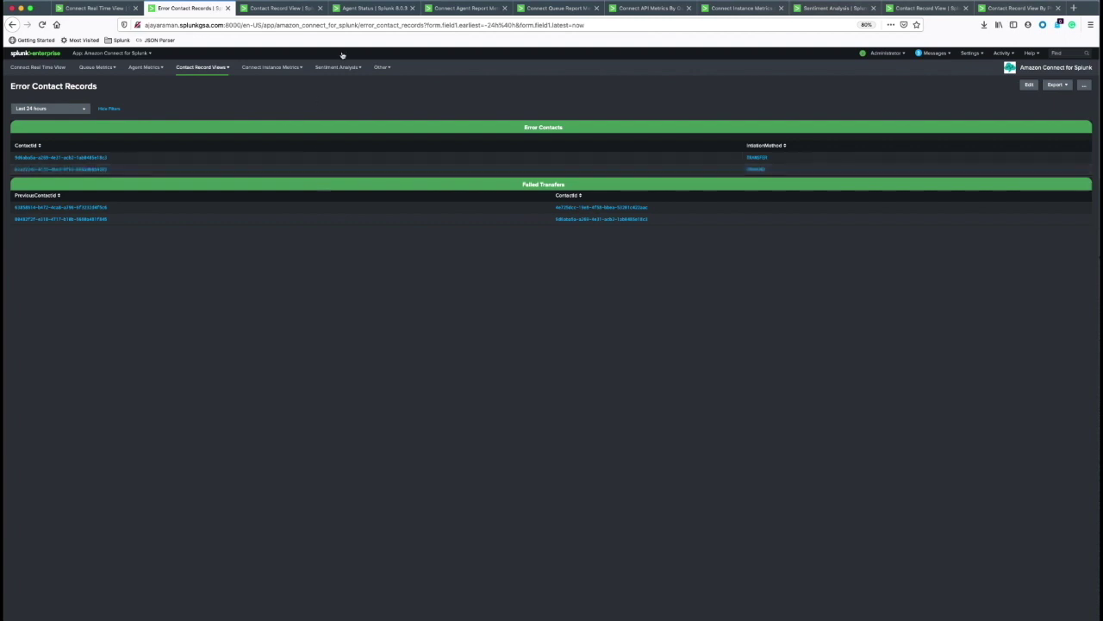
left_click(278, 7)
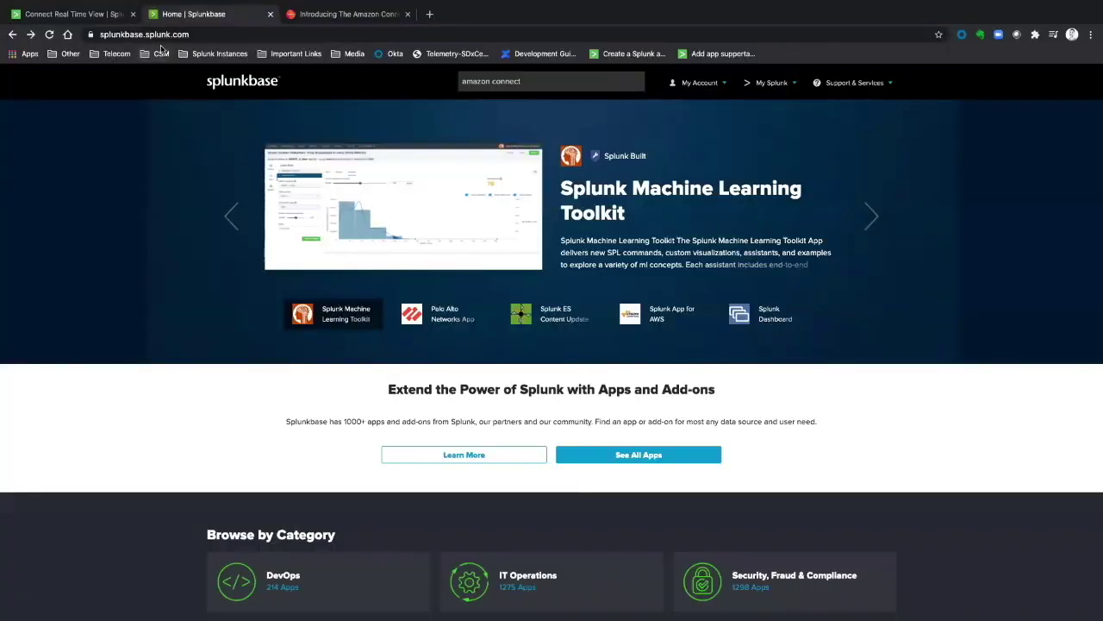
- Find Amazon Connect App for Splunk on Splunkbase, read its Details, then switch to its blog post
left_click(553, 81)
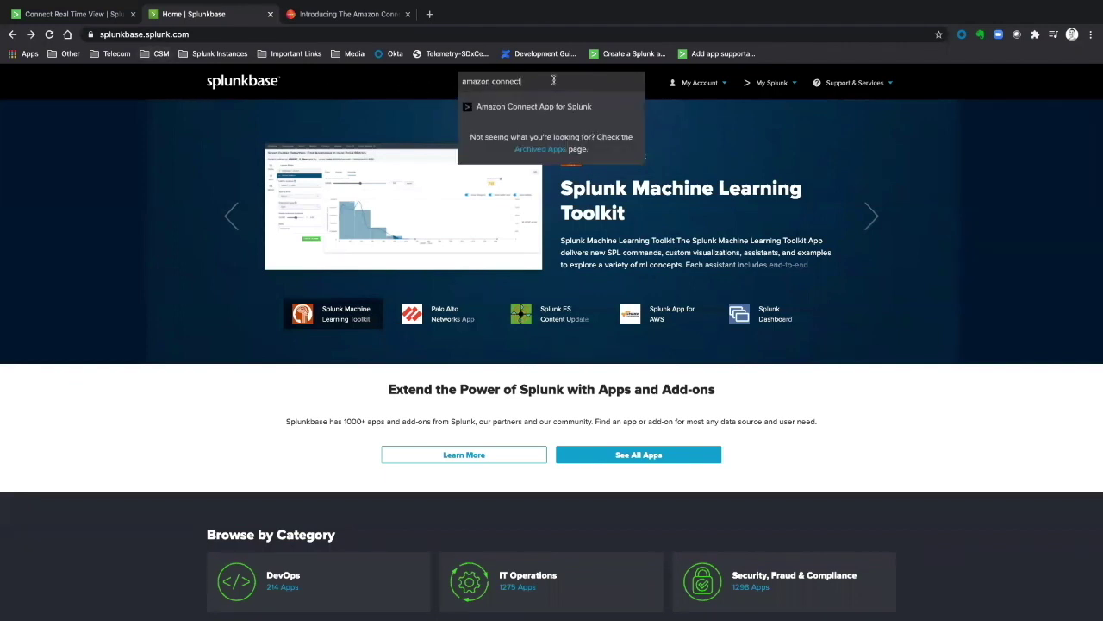
left_click(546, 113)
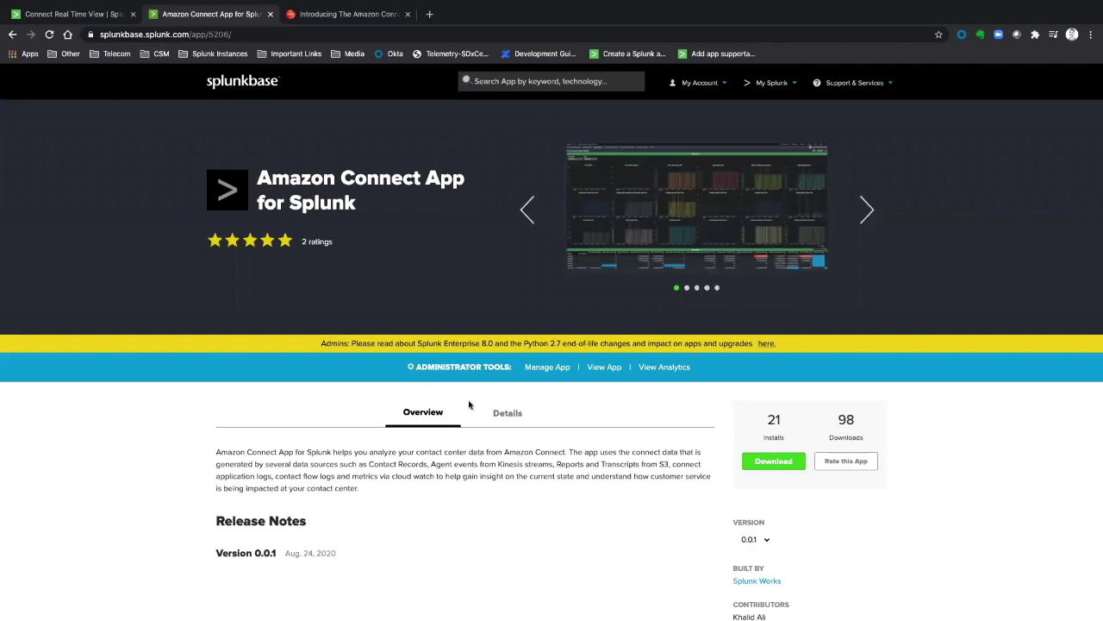
left_click(508, 413)
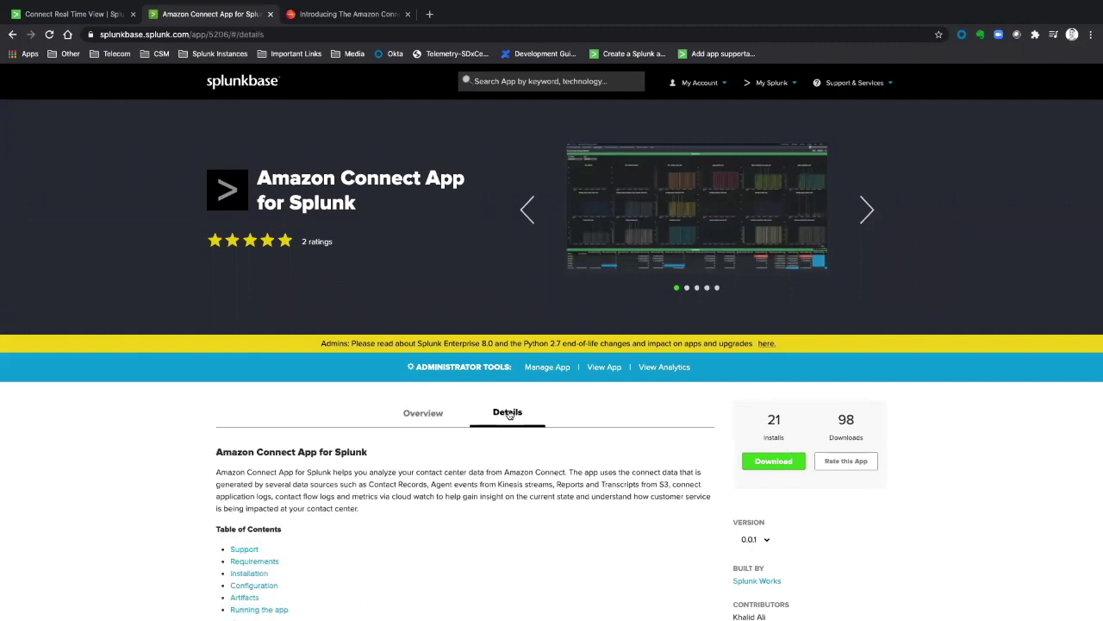
scroll(322, 473, "down", 1)
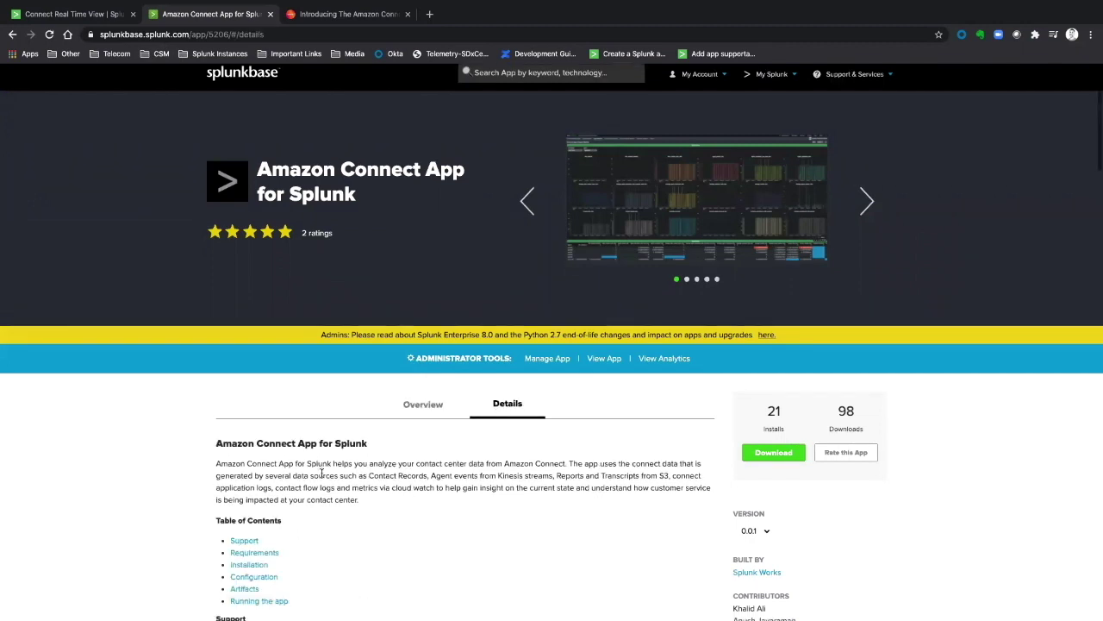
scroll(322, 473, "down", 1)
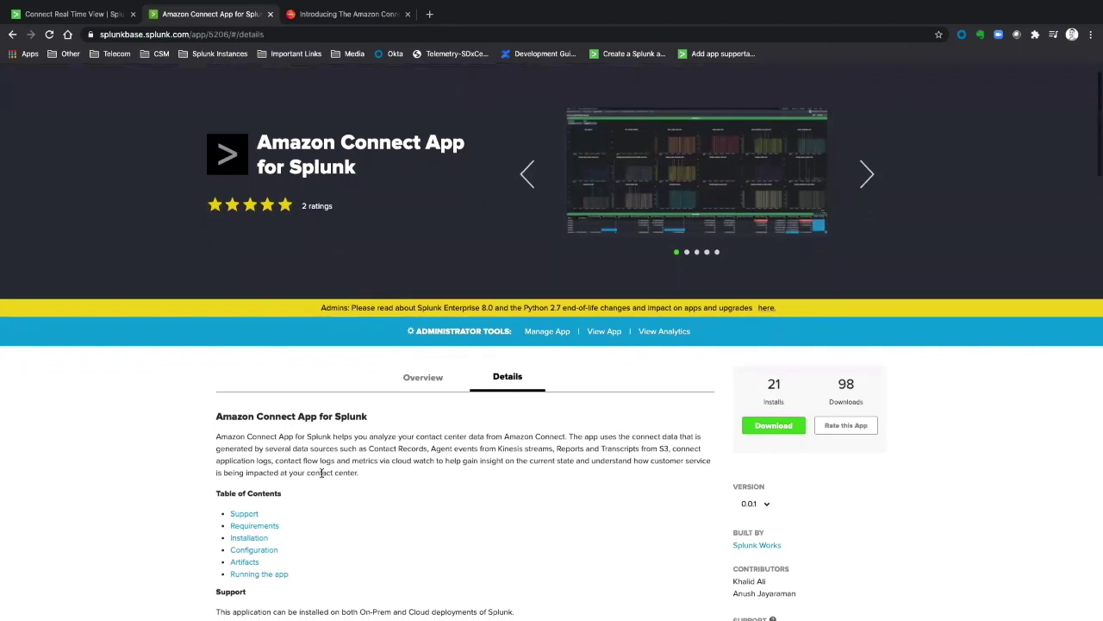
left_click(331, 13)
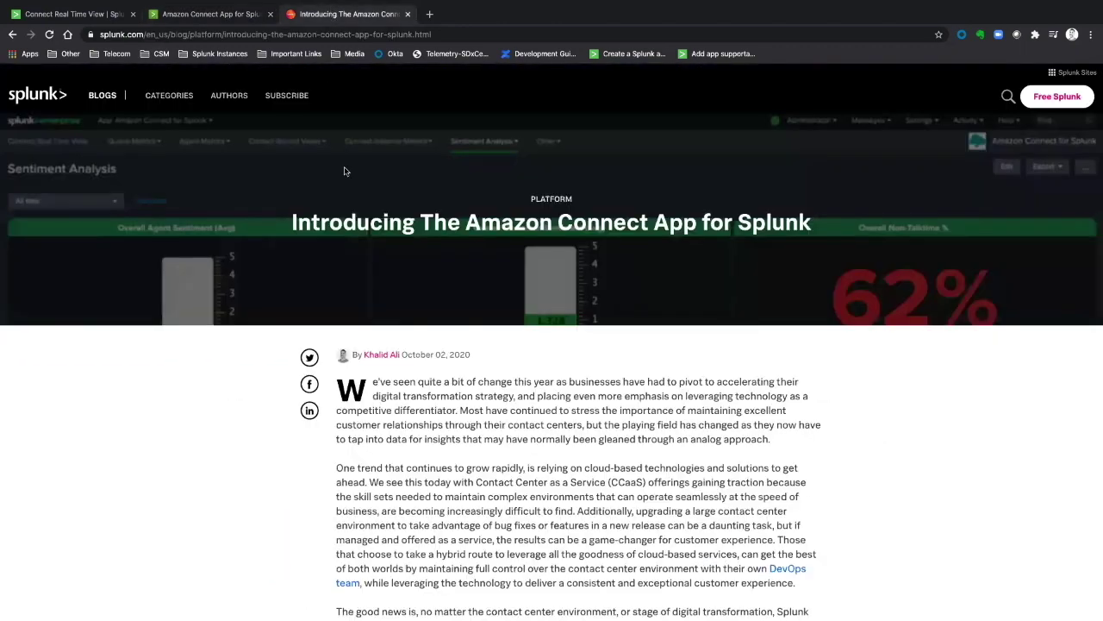
- Enlarge the Getting Started diagram showing CloudWatch, Kinesis, Firehose and S3 feeding Splunk
scroll(549, 418, "down", 5)
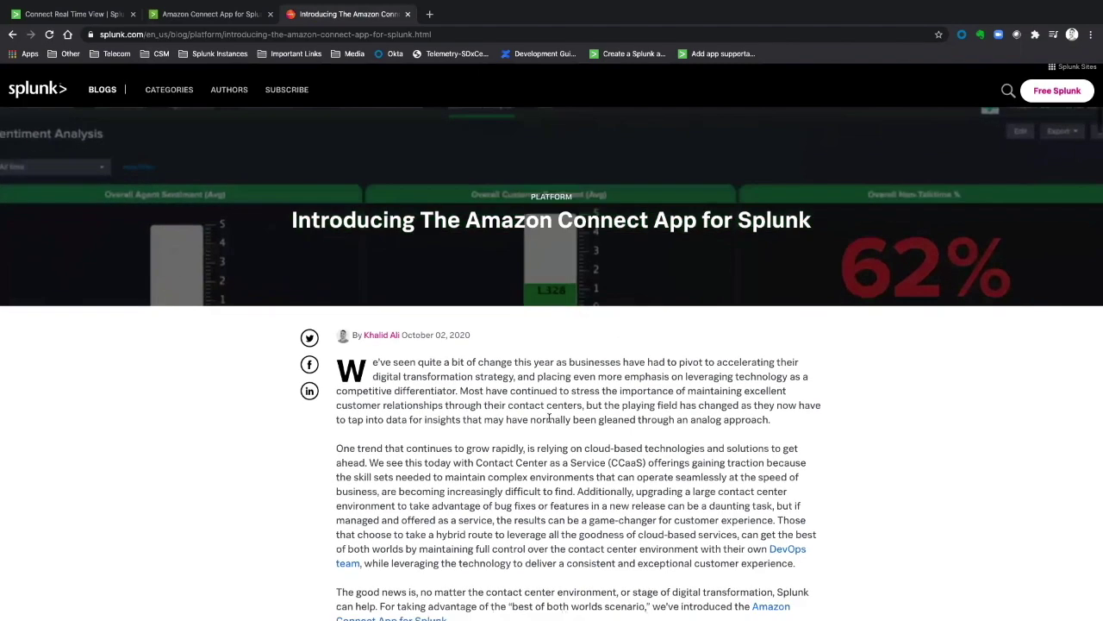
scroll(549, 421, "down", 15)
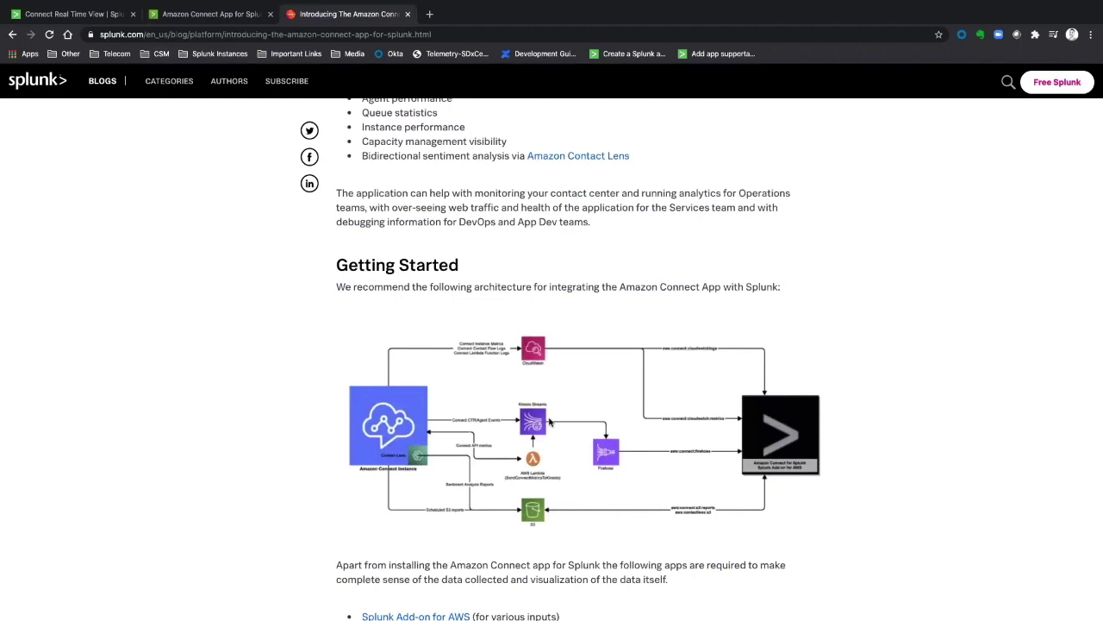
left_click(549, 421)
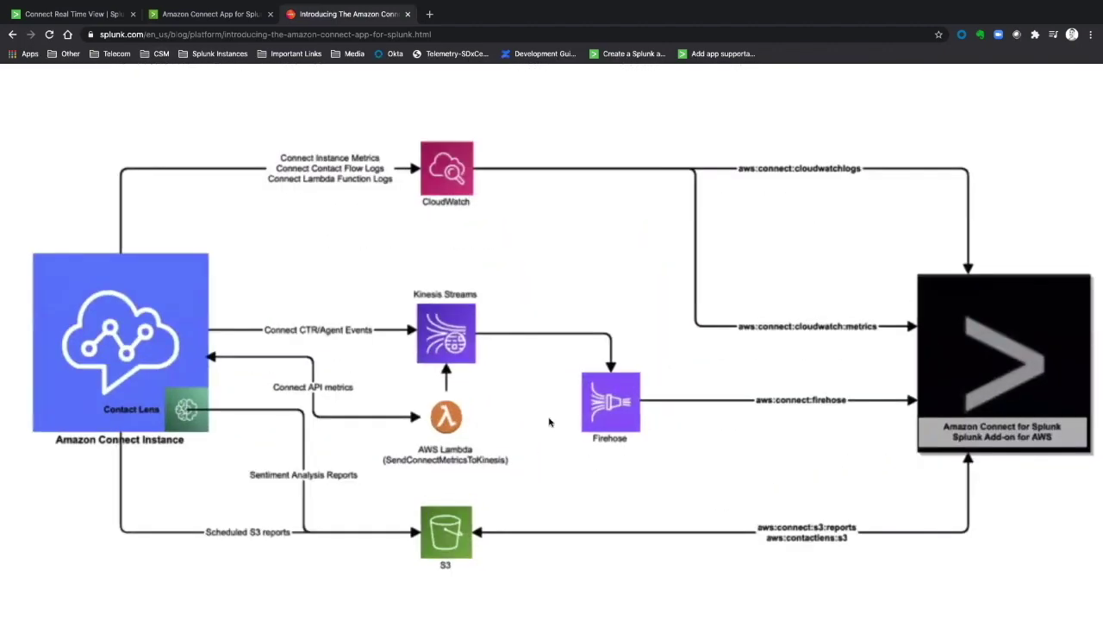